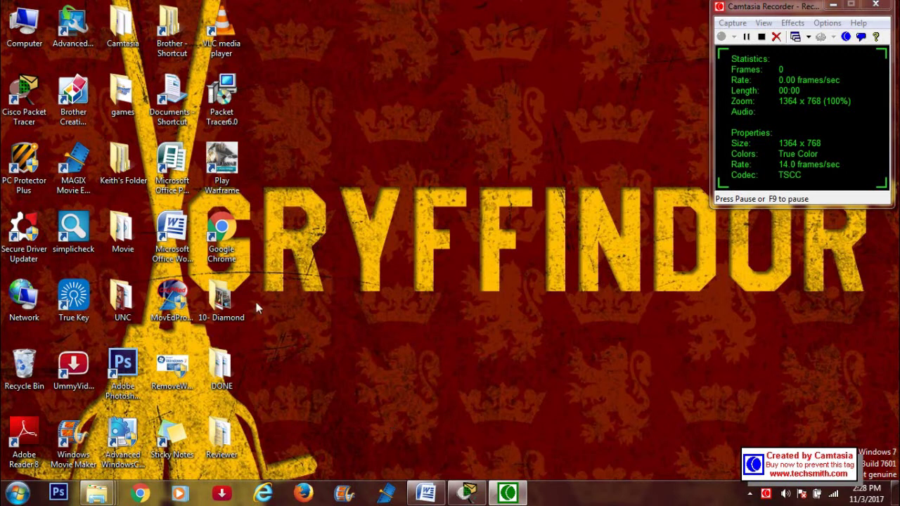
Restore the Cisco Packet Tracer window from the taskbar to show its empty Logical workspace
left_click(468, 495)
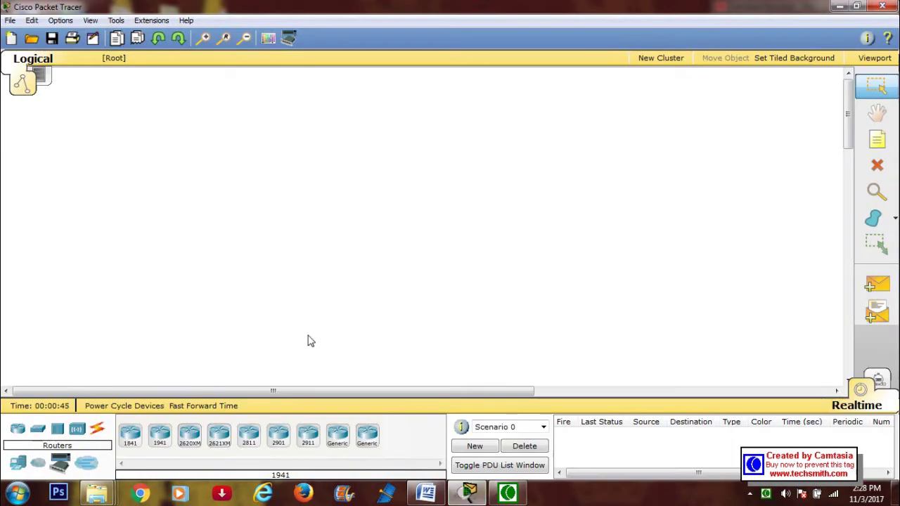
Place five Generic PCs, PC0 to PC4, around the canvas and nudge PC3 and PC4 into position
left_click(17, 465)
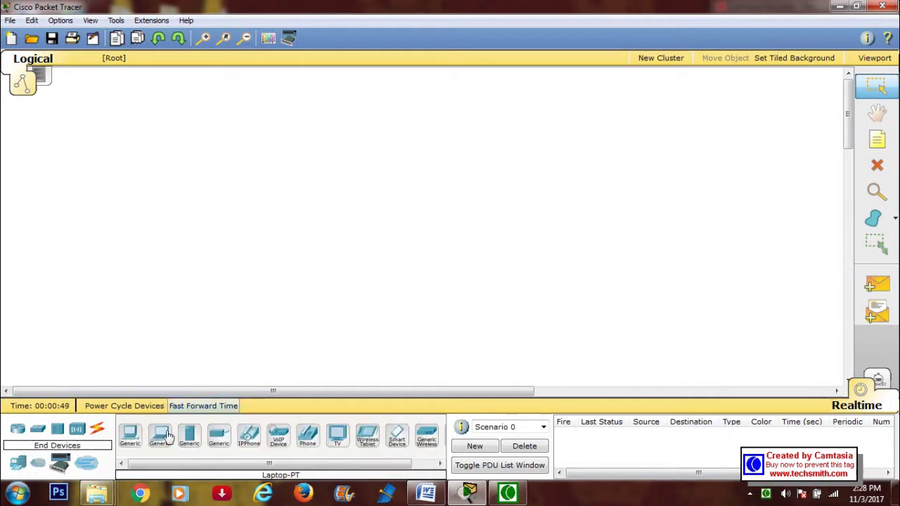
left_click(136, 437)
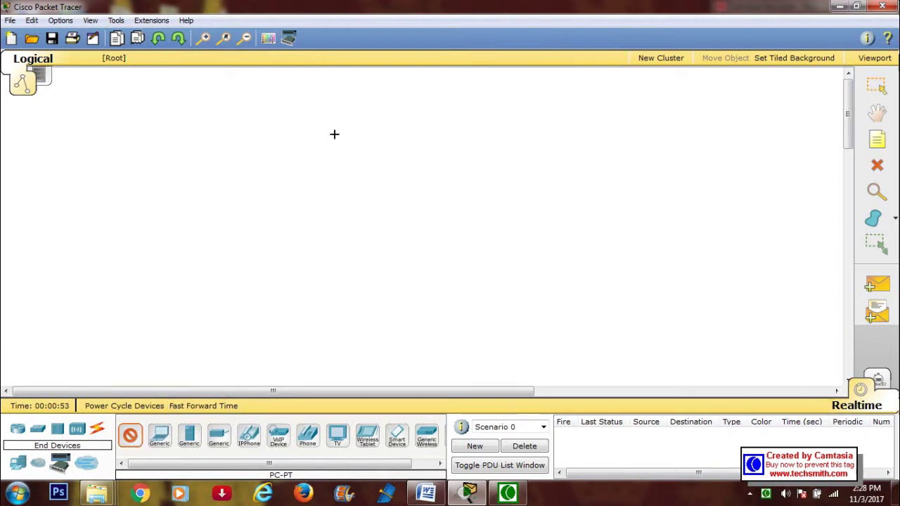
left_click(343, 113)
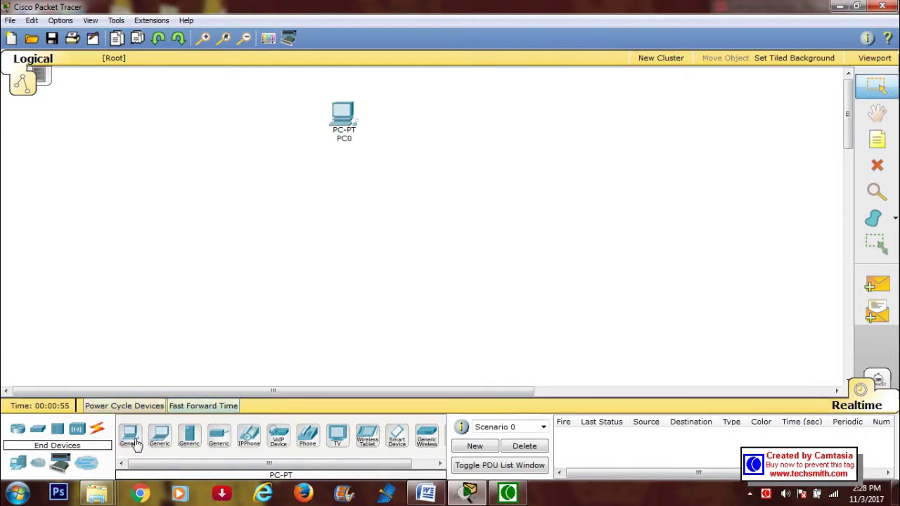
left_click(267, 201)
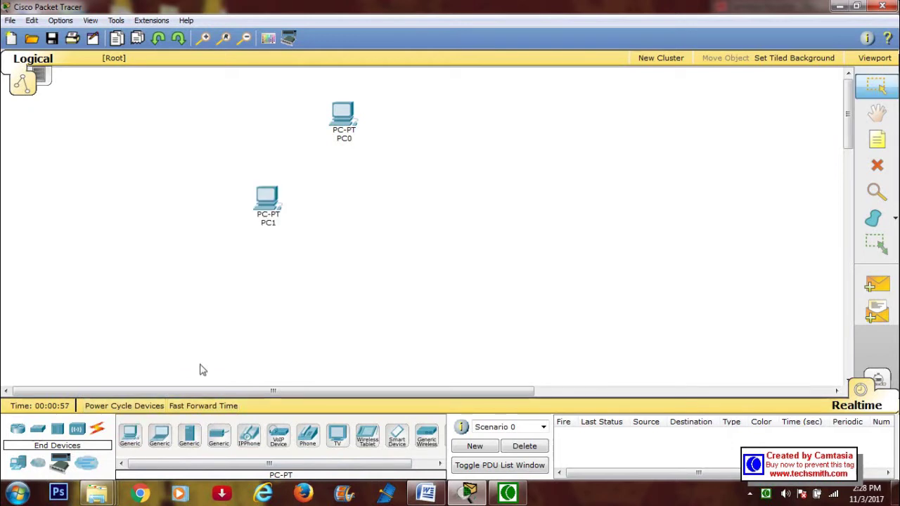
left_click(128, 443)
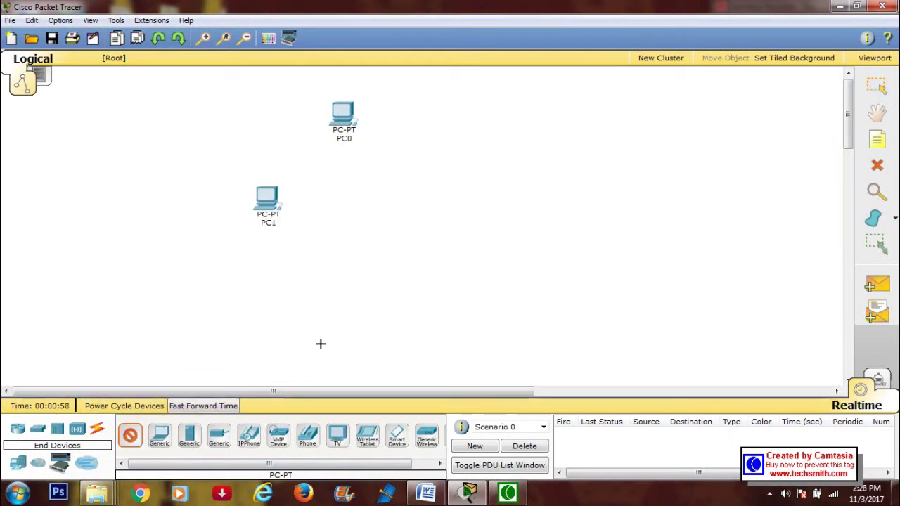
left_click(449, 211)
left_click(129, 439)
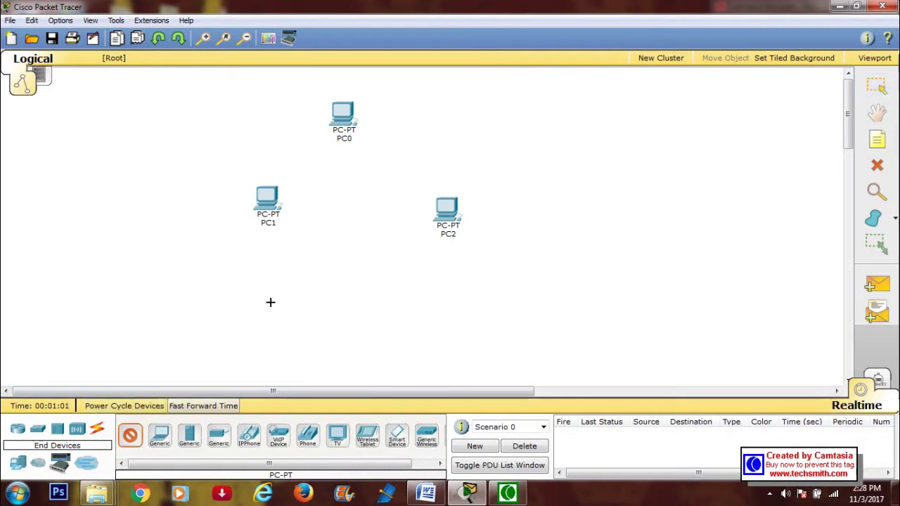
left_click(269, 301)
left_click(130, 436)
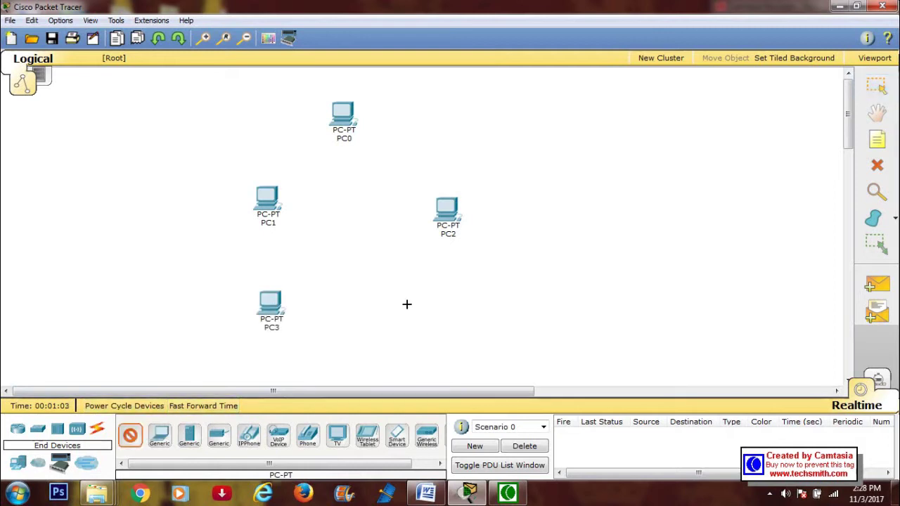
left_click(425, 307)
left_click_drag(276, 306, 258, 302)
left_click_drag(434, 297, 437, 288)
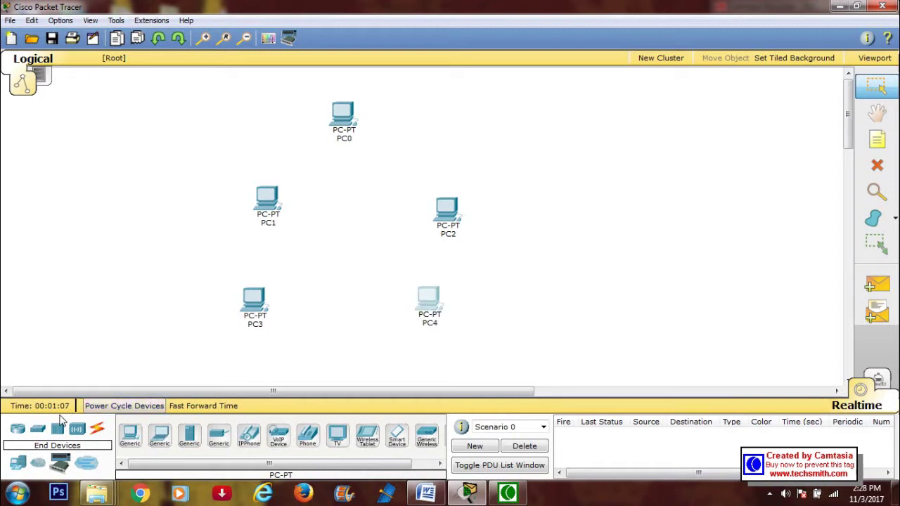
Add a Generic hub, Hub0, in the middle of the five PCs
left_click(58, 432)
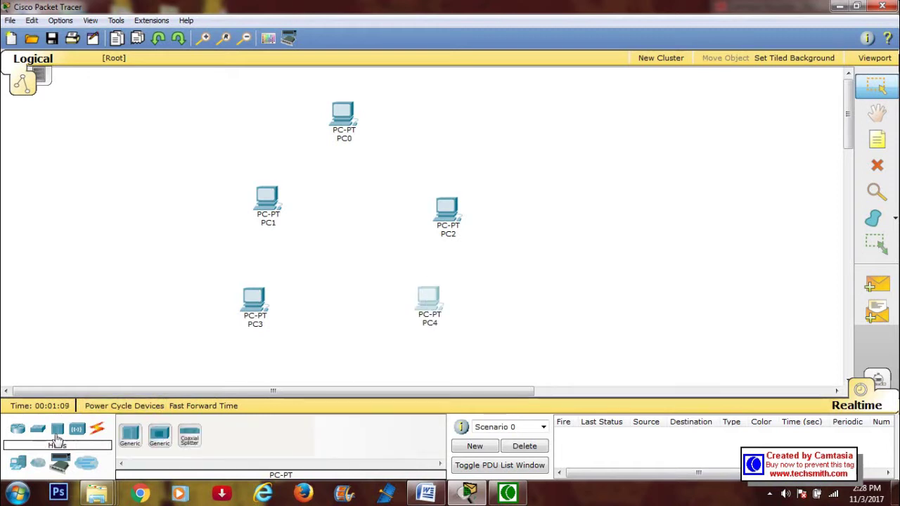
left_click(131, 436)
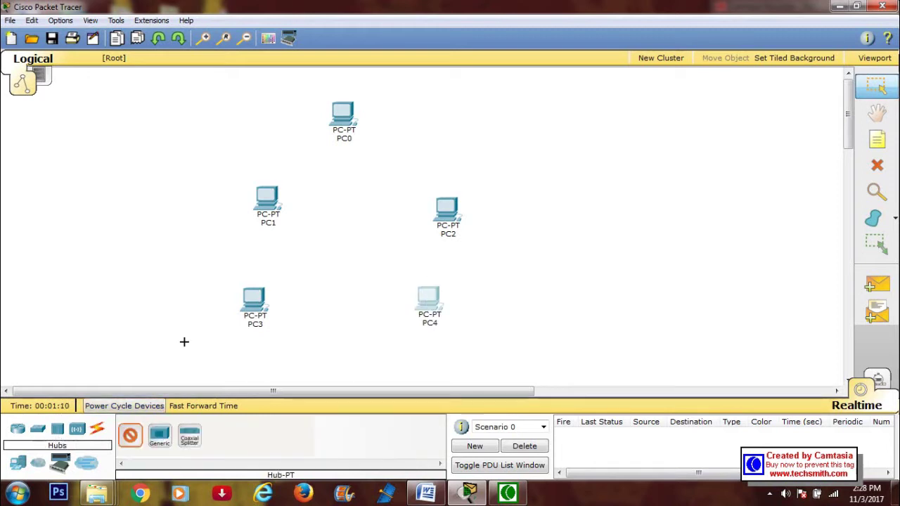
left_click(344, 225)
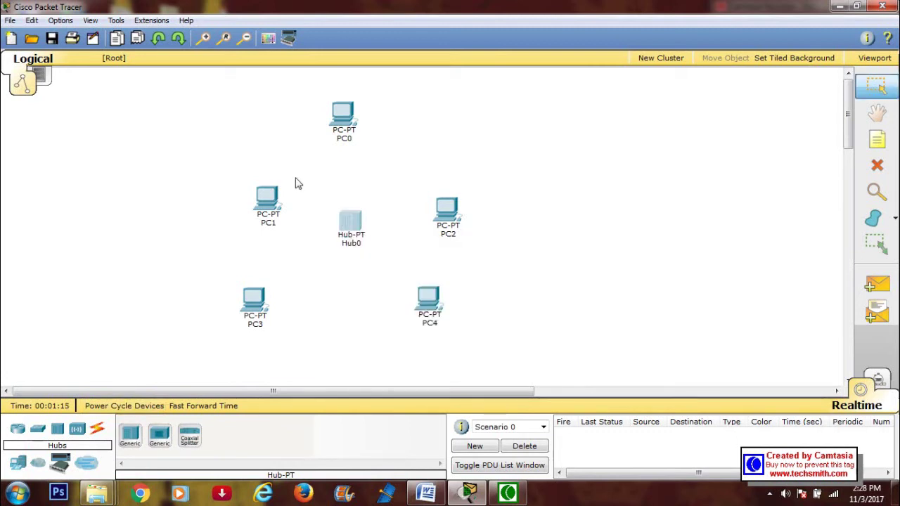
left_click(342, 125)
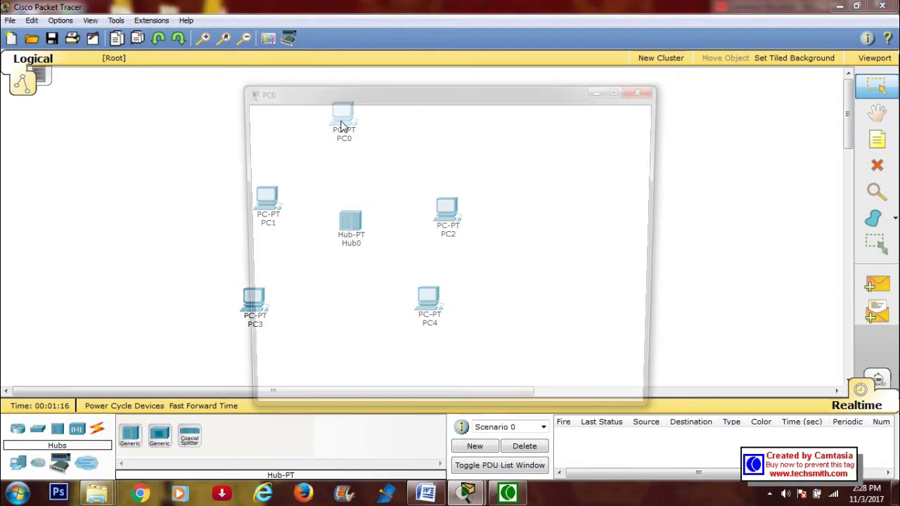
Set PC0's FastEthernet0 IP to 192.168.1.1 so the 255.255.255.0 mask fills in
left_click(307, 110)
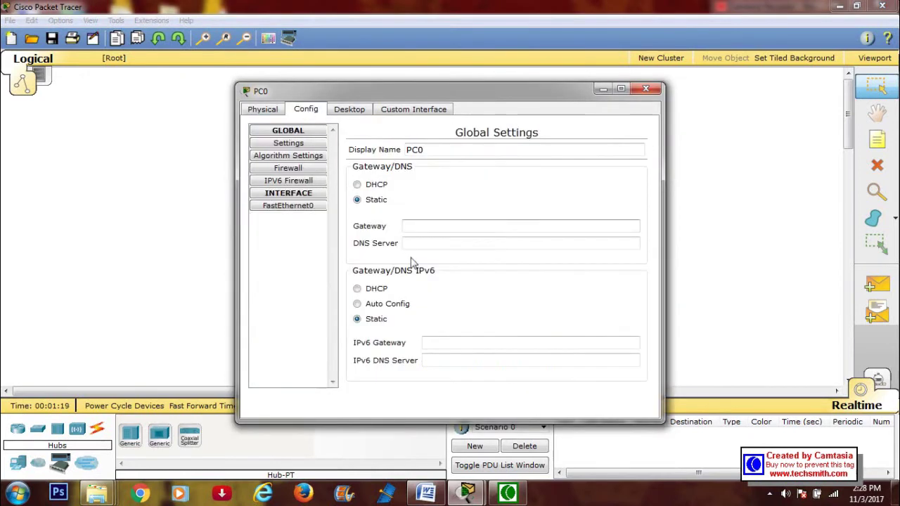
left_click(296, 206)
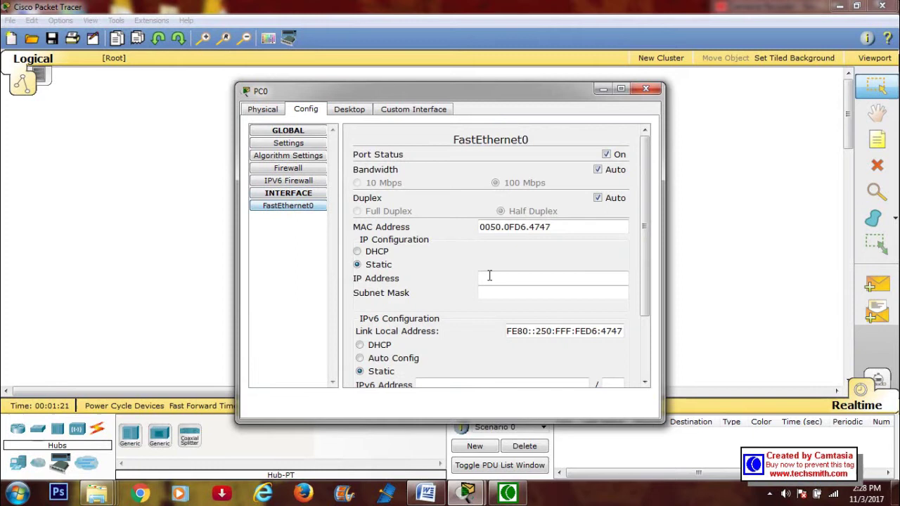
left_click(489, 277)
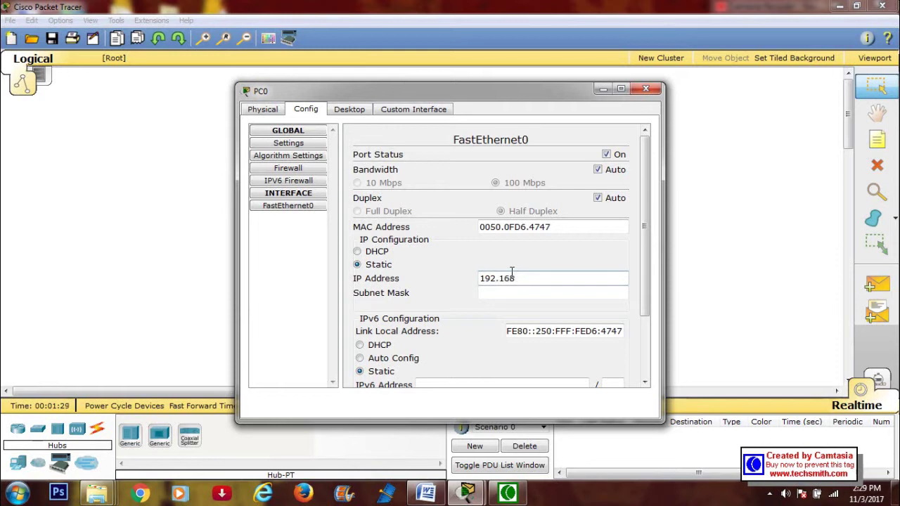
type(".1.1")
left_click(513, 274)
Verify PC0's address and subnet mask in Desktop IP Configuration, then close its window
left_click(349, 109)
left_click(288, 164)
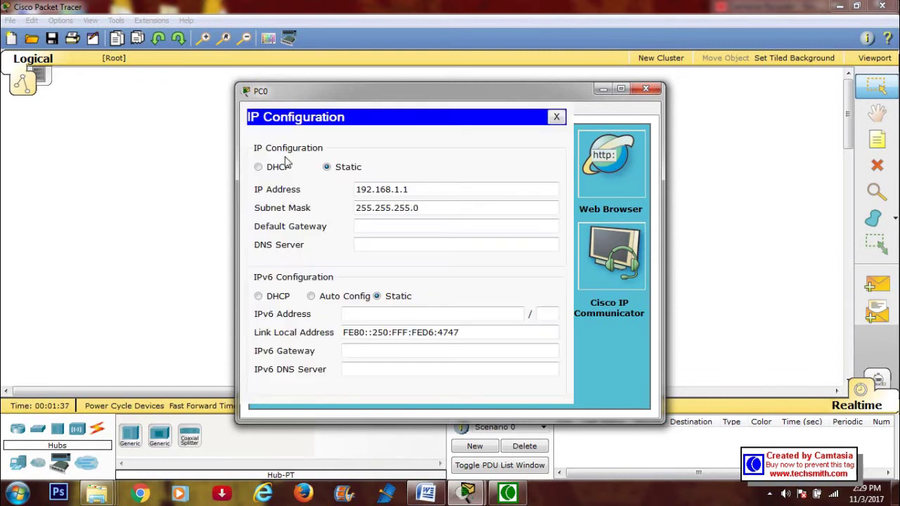
left_click_drag(417, 190, 356, 180)
left_click(433, 187)
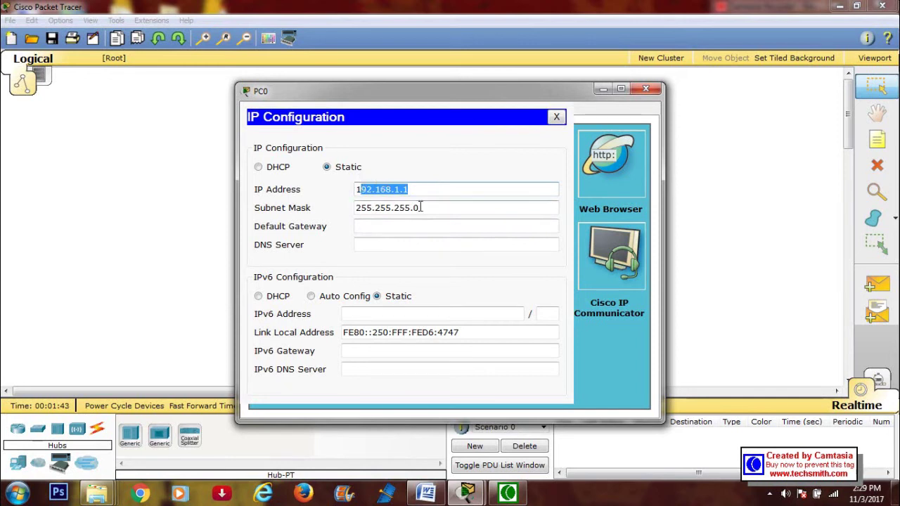
left_click_drag(420, 206, 355, 207)
left_click(556, 117)
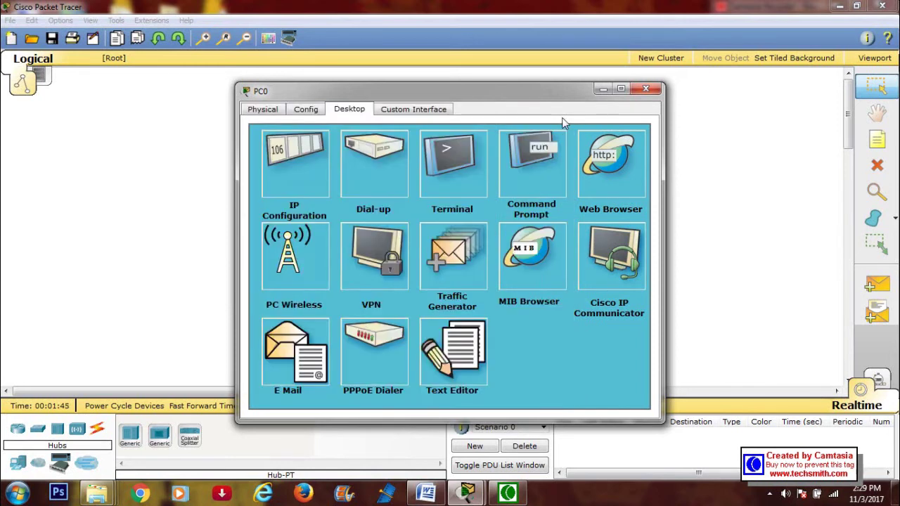
left_click(636, 91)
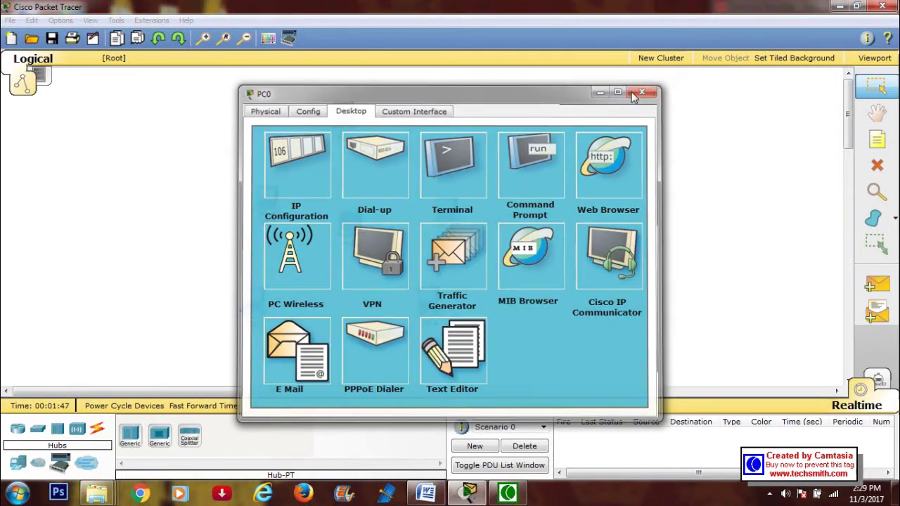
Assign PC1's FastEthernet0 the IP 192.168.1.2 with mask 255.255.255.0 and close its window
left_click(269, 203)
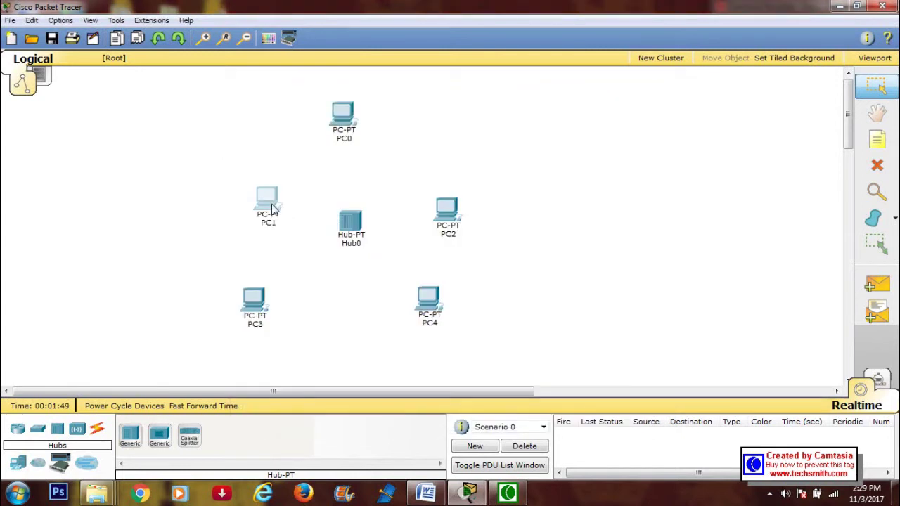
left_click(306, 111)
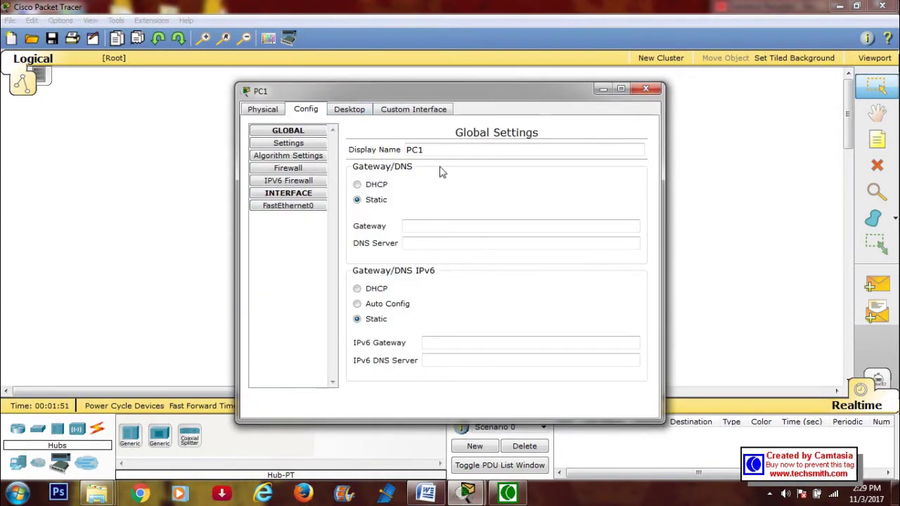
left_click(258, 207)
left_click(512, 275)
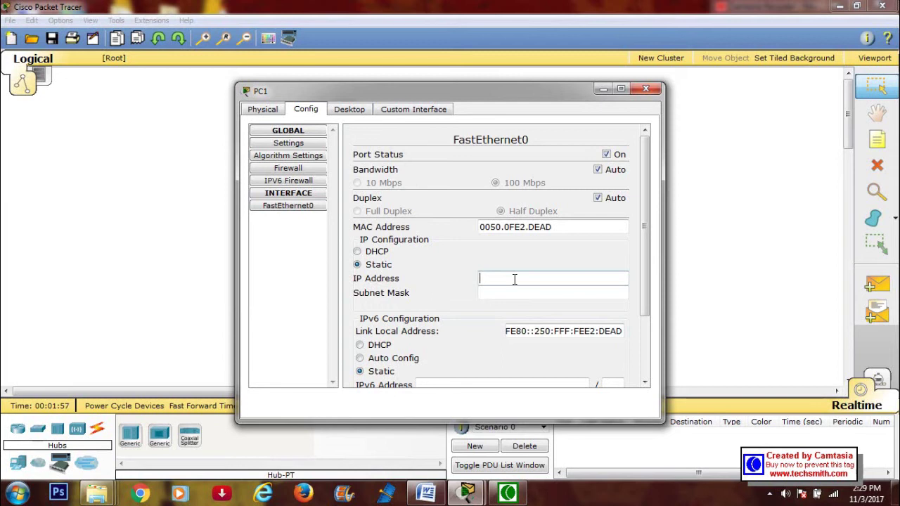
type("192.168.1.2")
key("Tab")
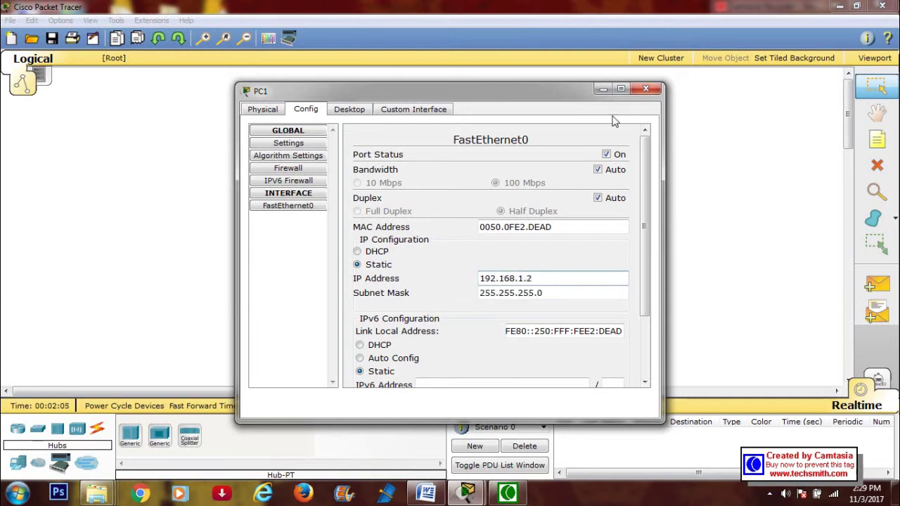
left_click(645, 88)
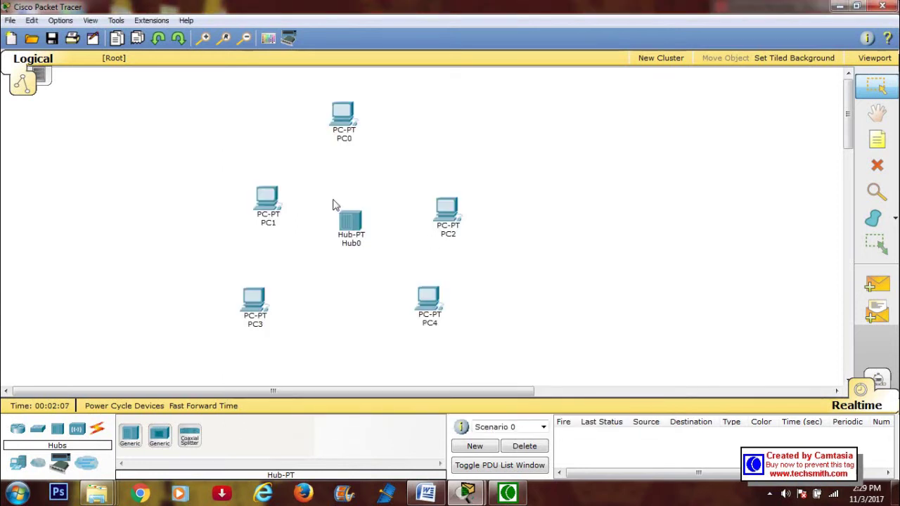
Assign PC2's FastEthernet0 the IP 192.168.1.3 with mask 255.255.255.0 and close its window
left_click(445, 208)
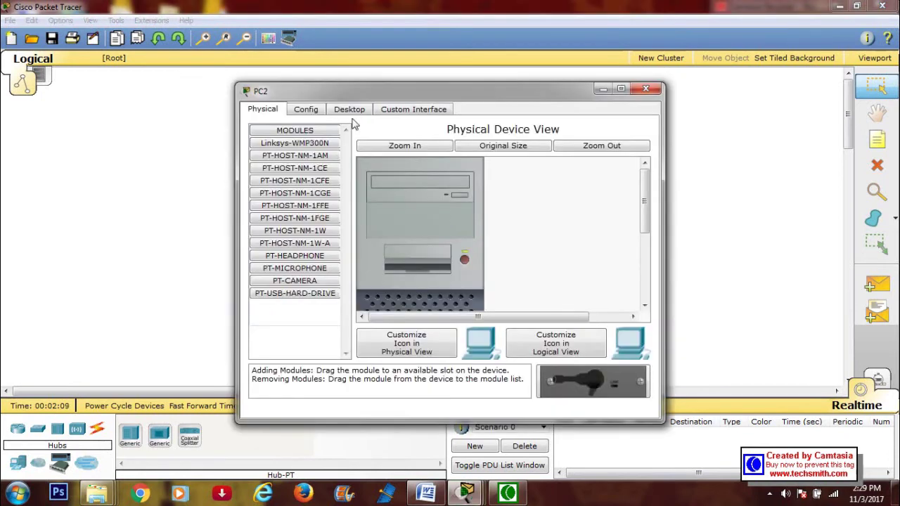
left_click(307, 110)
left_click(285, 206)
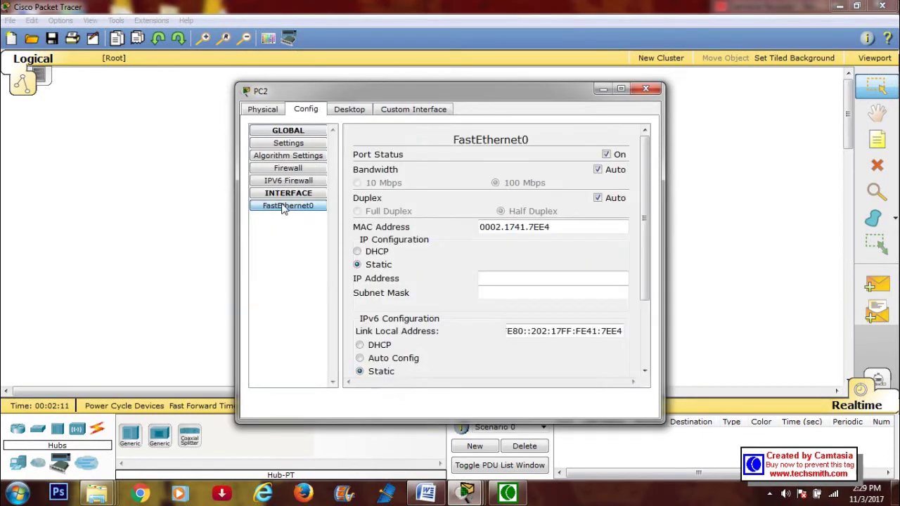
left_click(513, 280)
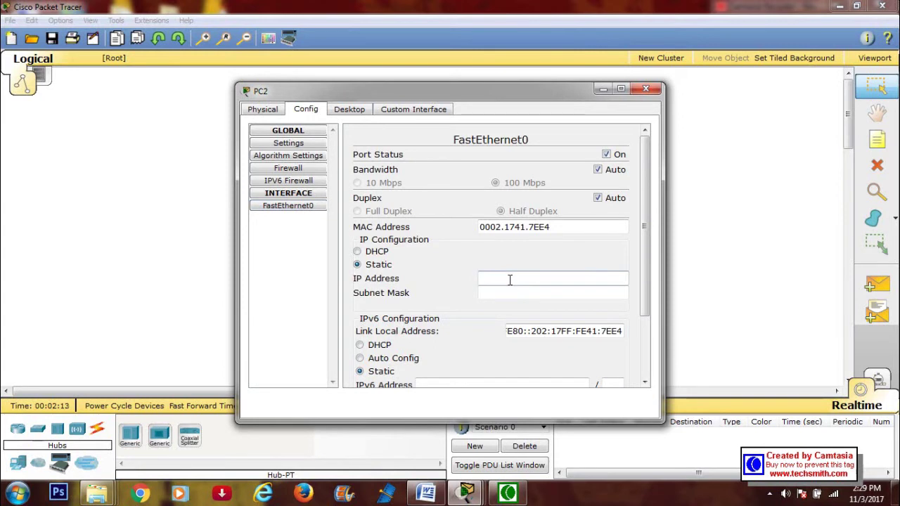
type("192.168.1.3")
key("Return")
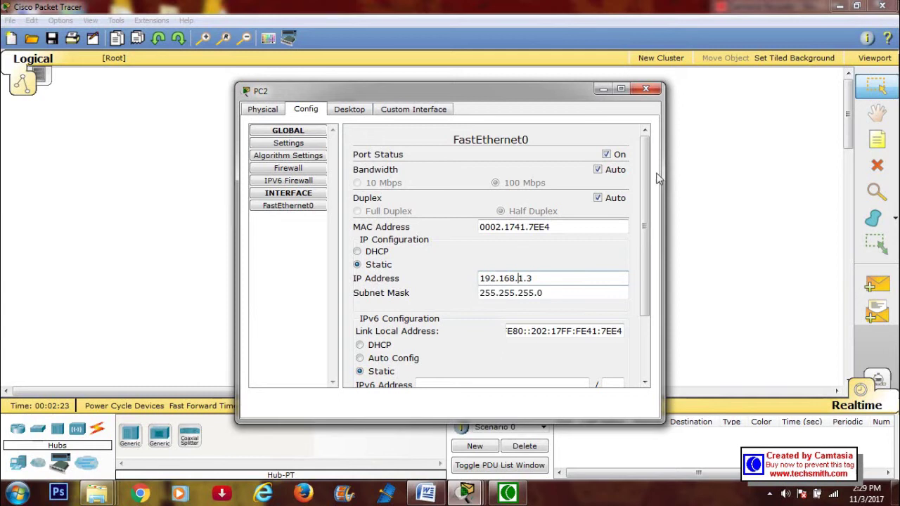
left_click(646, 90)
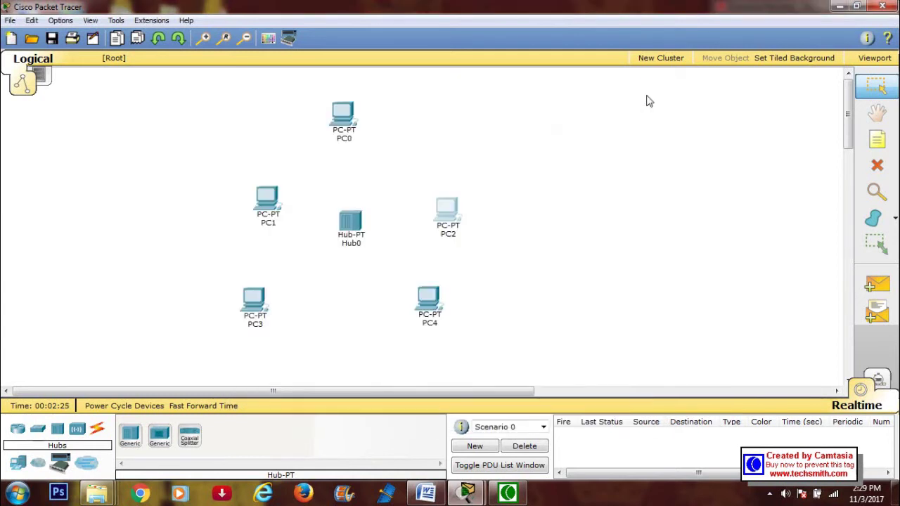
Assign PC3's FastEthernet0 the IP 192.168.1.4 with mask 255.255.255.0, then open PC4's settings
left_click(246, 311)
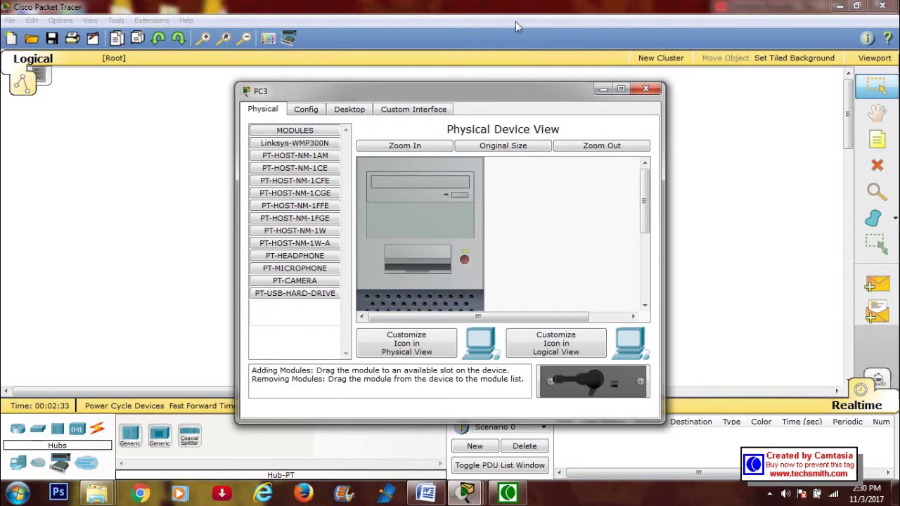
left_click(307, 116)
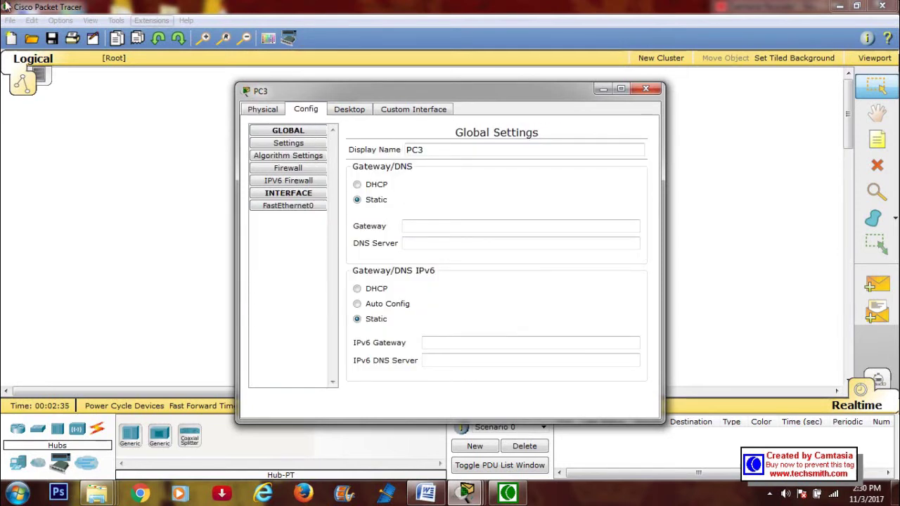
left_click(287, 205)
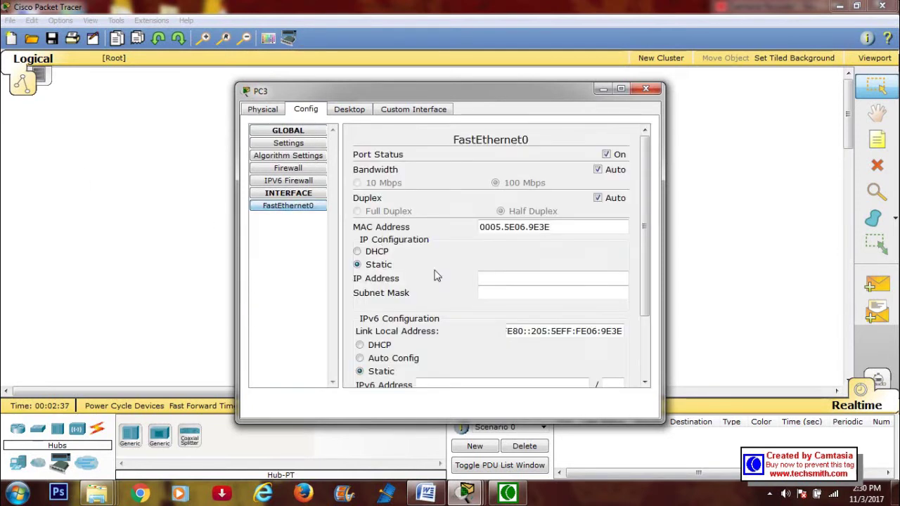
left_click(527, 277)
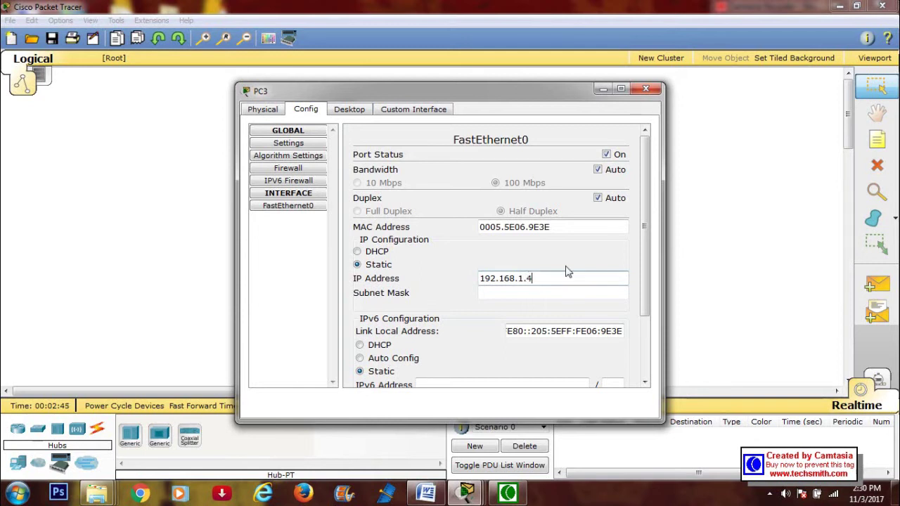
key("Tab")
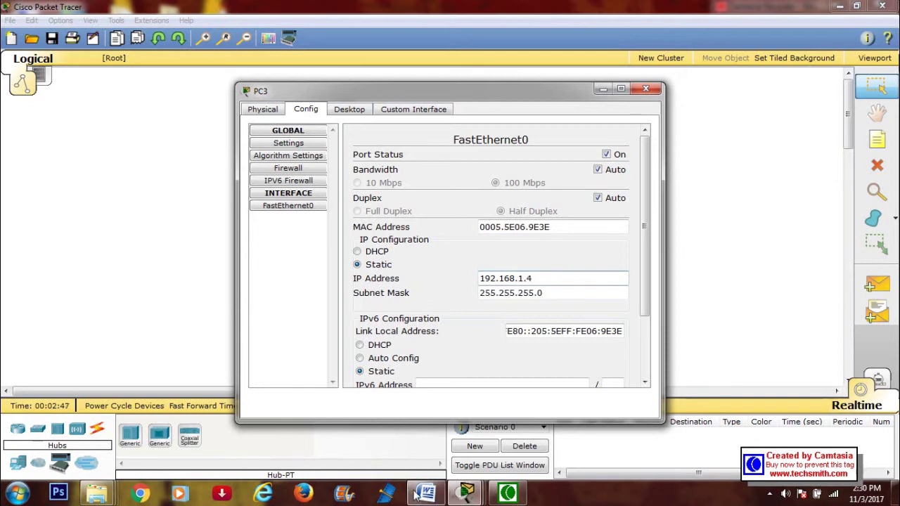
left_click(645, 88)
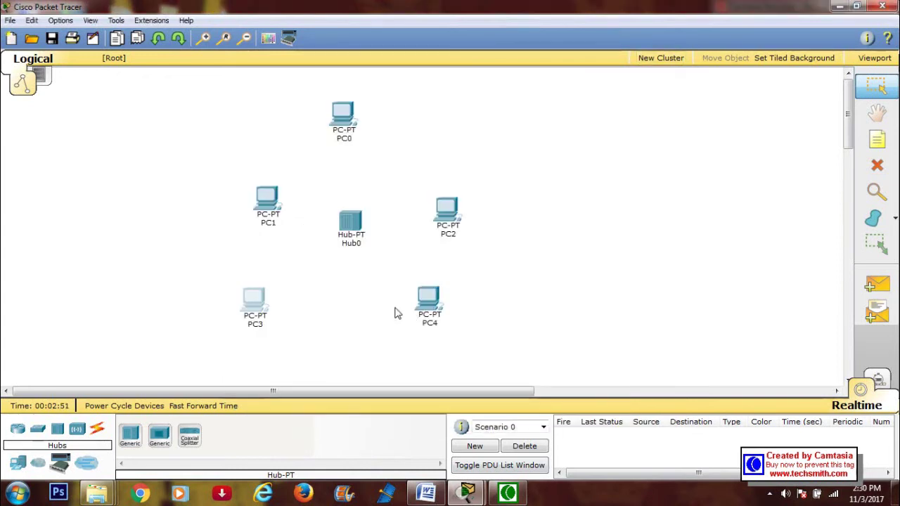
left_click(426, 302)
Assign PC4's FastEthernet0 the IP 192.168.1.5 with mask 255.255.255.0 and close its window
left_click(307, 110)
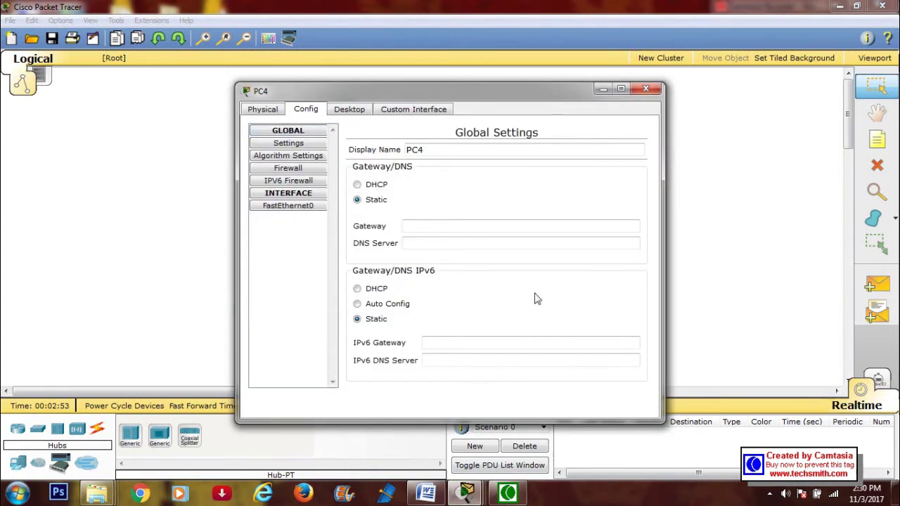
left_click(290, 205)
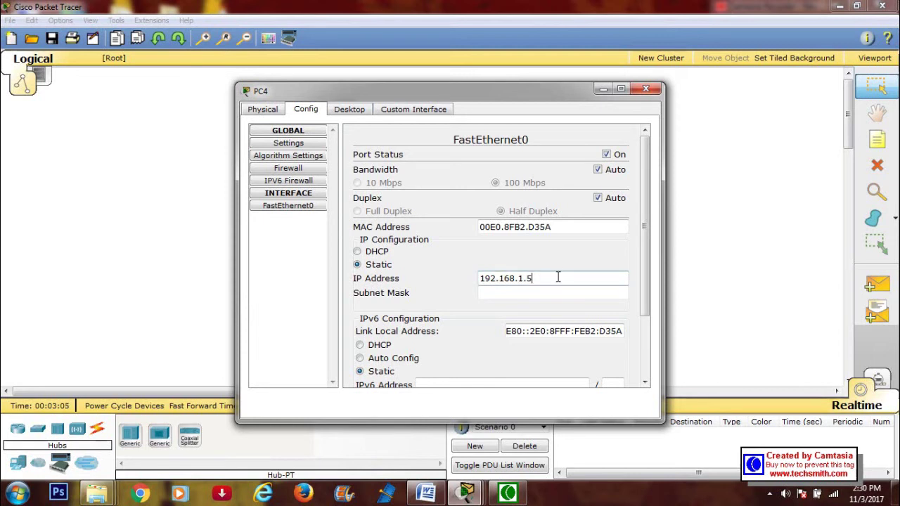
key("Tab")
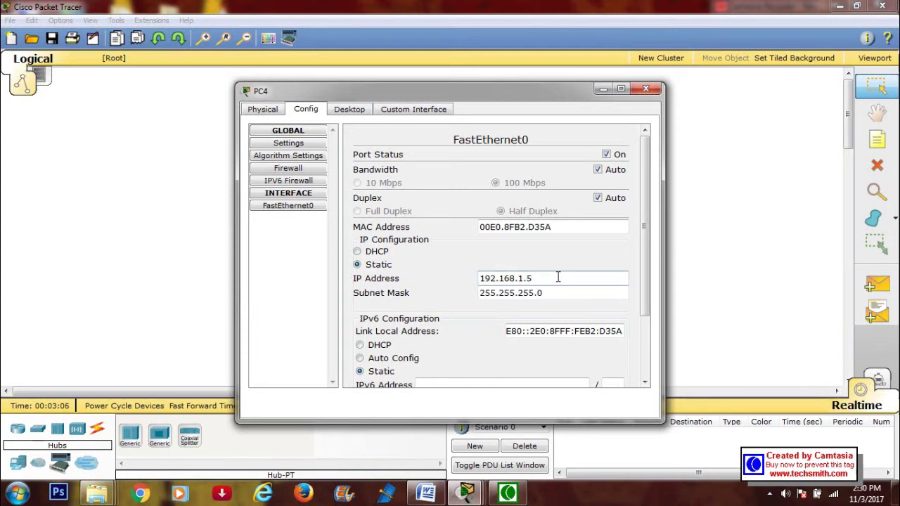
left_click(645, 88)
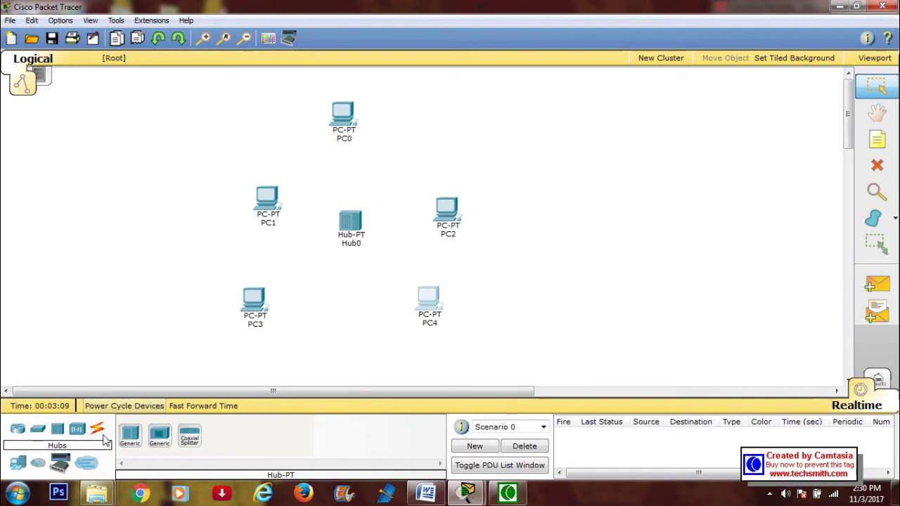
Cable PC0 to Hub0, then connect PC1's FastEthernet0 to Hub0 Port 1 with copper straight-through
left_click(97, 429)
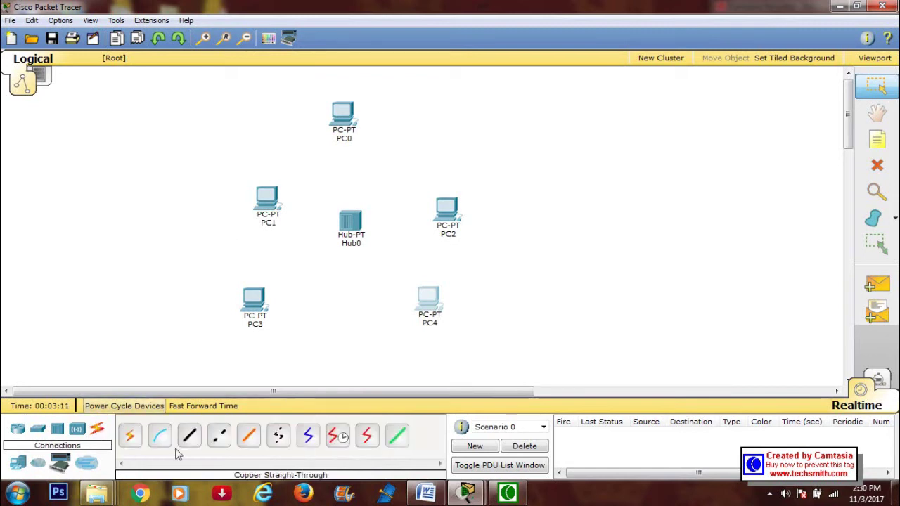
left_click(133, 436)
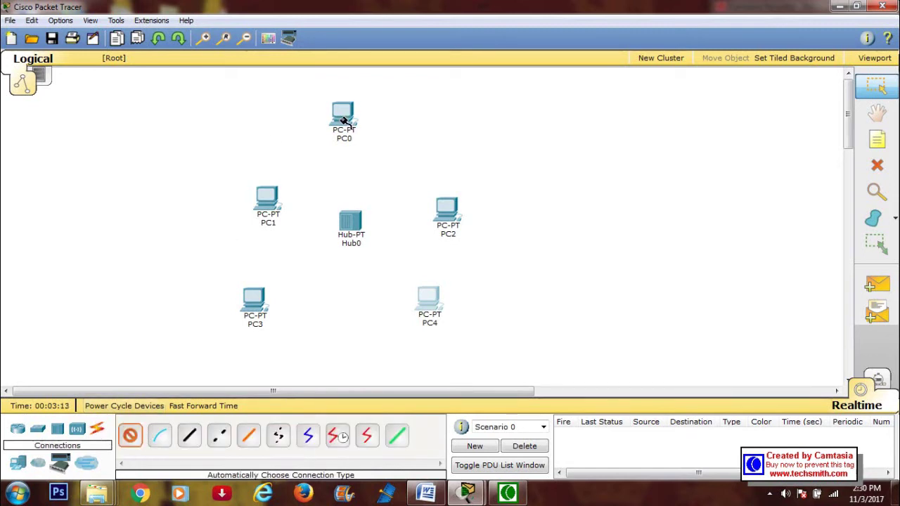
left_click(341, 120)
left_click(360, 211)
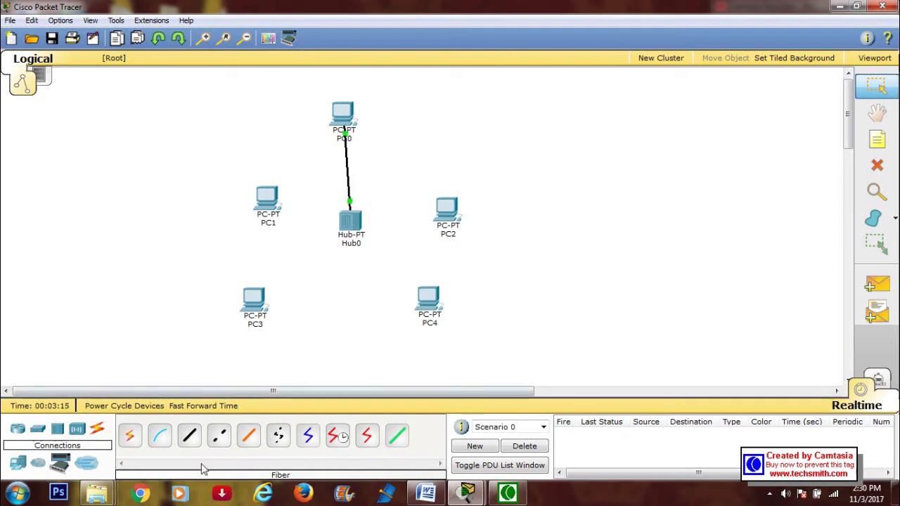
left_click(189, 439)
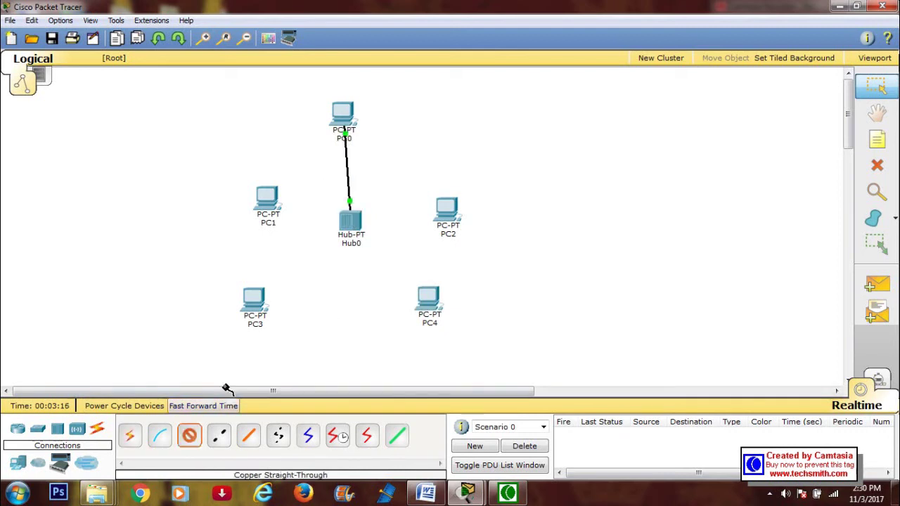
left_click(274, 205)
left_click(295, 210)
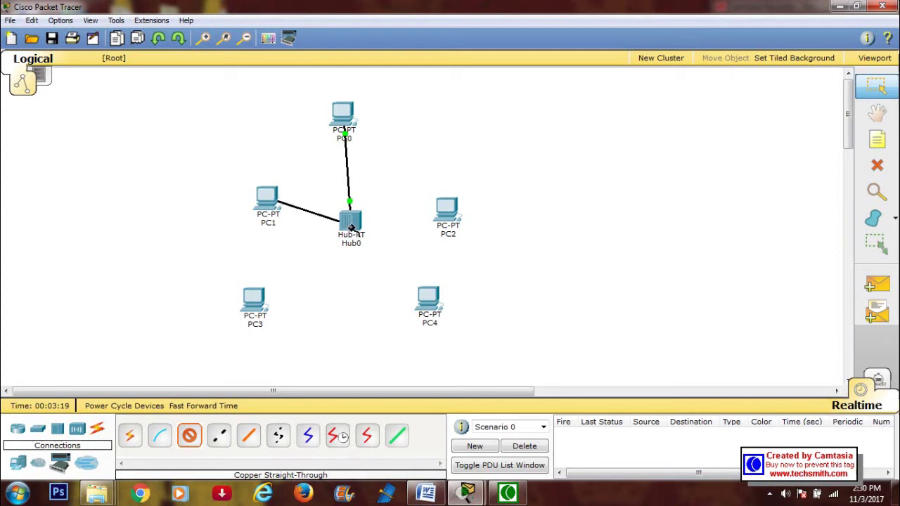
left_click(336, 212)
left_click(368, 220)
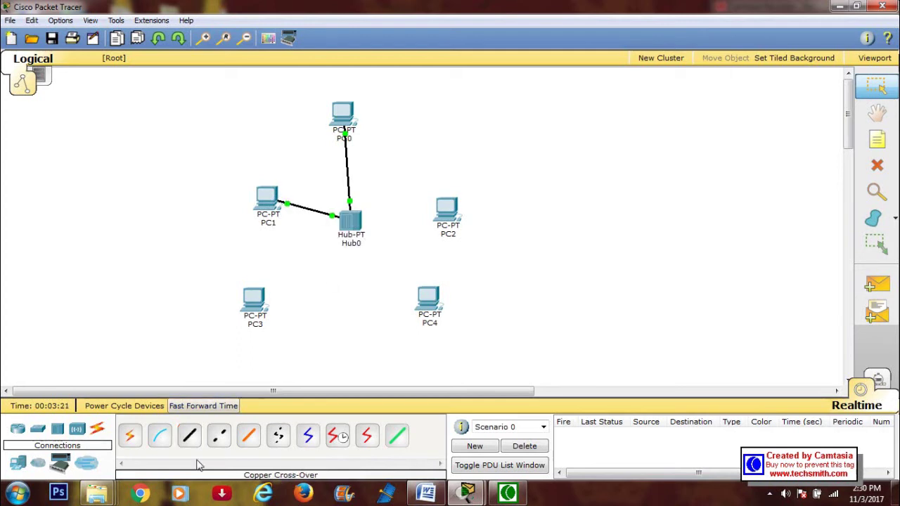
Run copper straight-through cables from free Hub0 ports to PC2, PC3 and PC4's FastEthernet0 ports
left_click(360, 224)
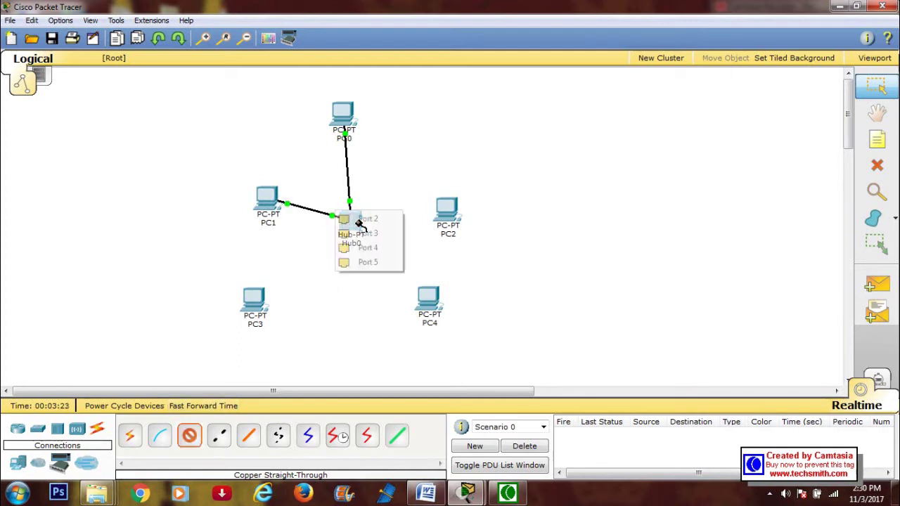
left_click(369, 227)
left_click(441, 215)
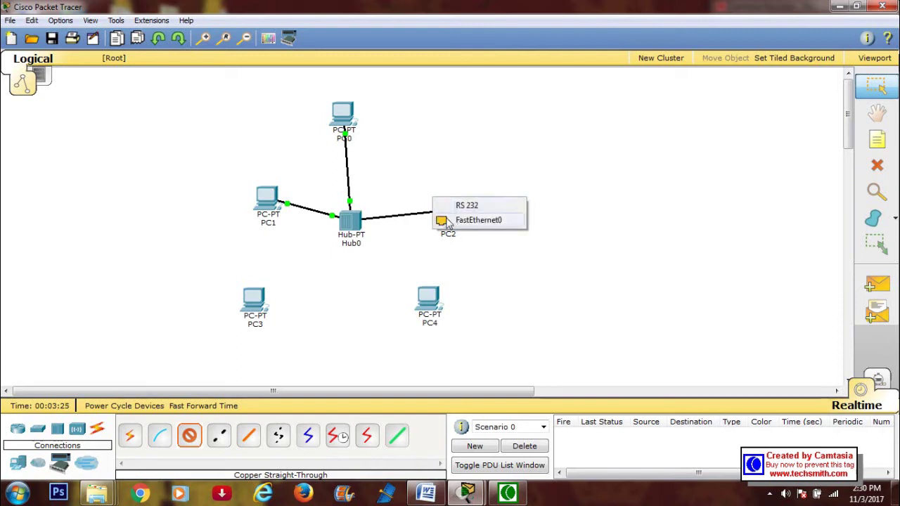
left_click(450, 221)
left_click(348, 221)
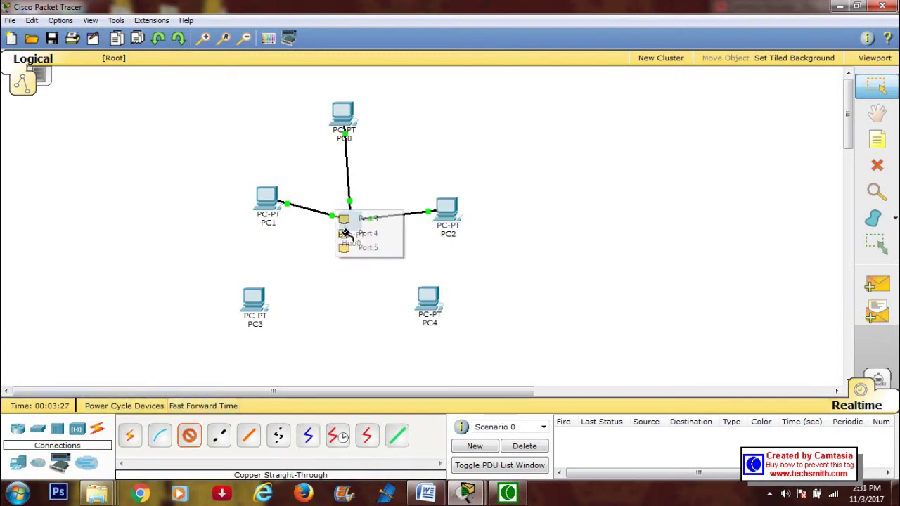
left_click(362, 216)
left_click(251, 301)
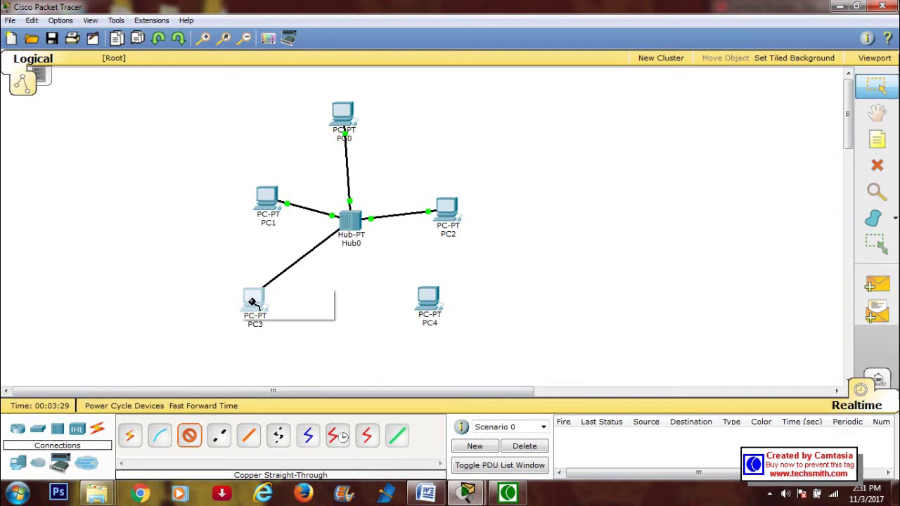
left_click(278, 311)
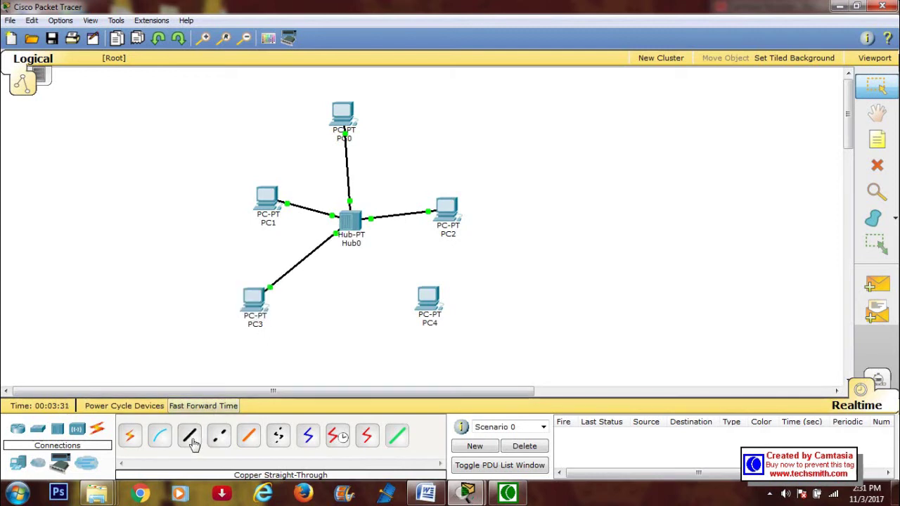
left_click(350, 222)
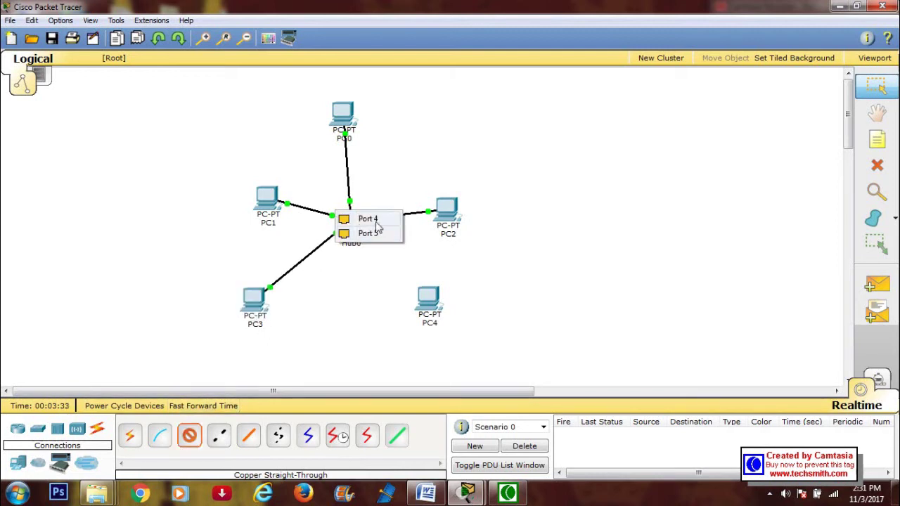
left_click(367, 233)
left_click(428, 293)
left_click(430, 312)
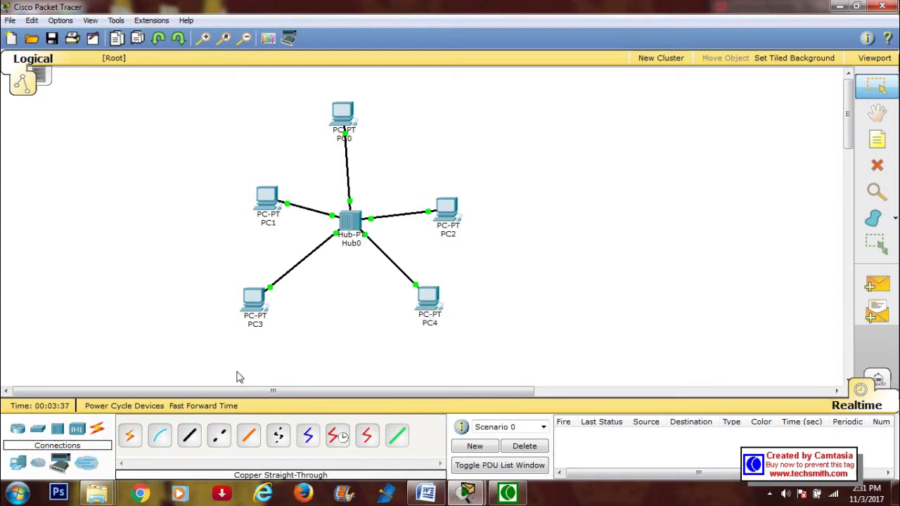
left_click_drag(246, 393, 307, 401)
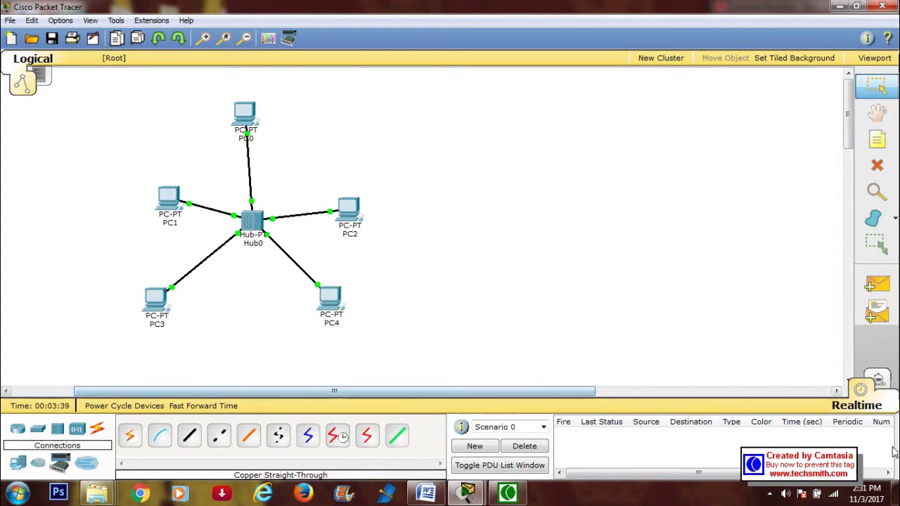
Enter Simulation mode and add a simple ICMP PDU with PC0 as source and PC4 as destination
left_click(879, 380)
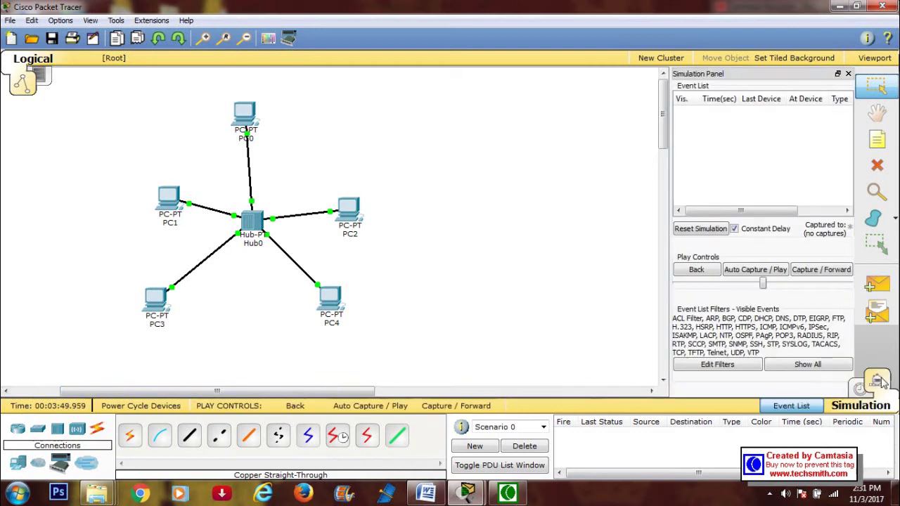
left_click(893, 293)
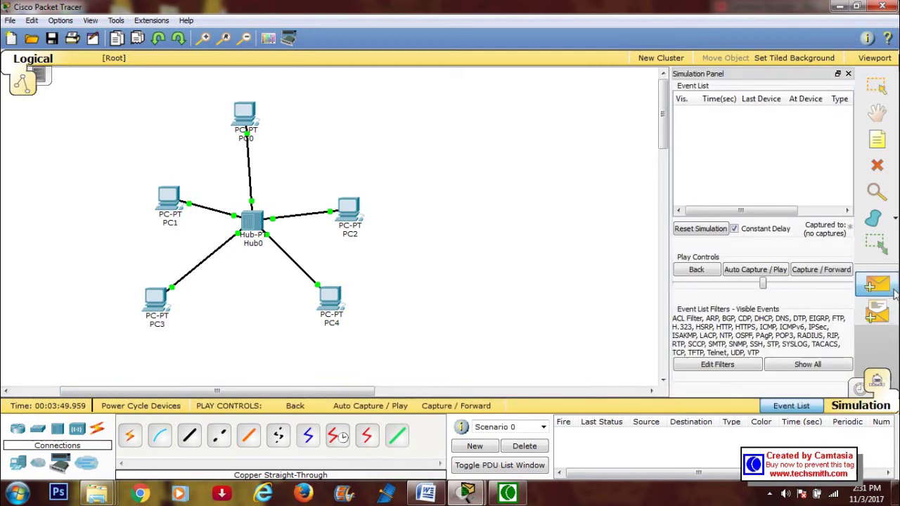
left_click(244, 115)
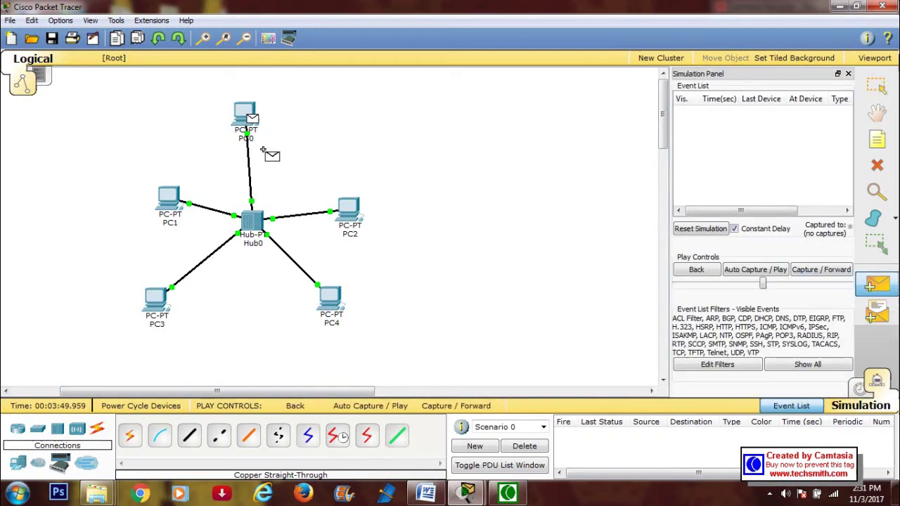
left_click(330, 301)
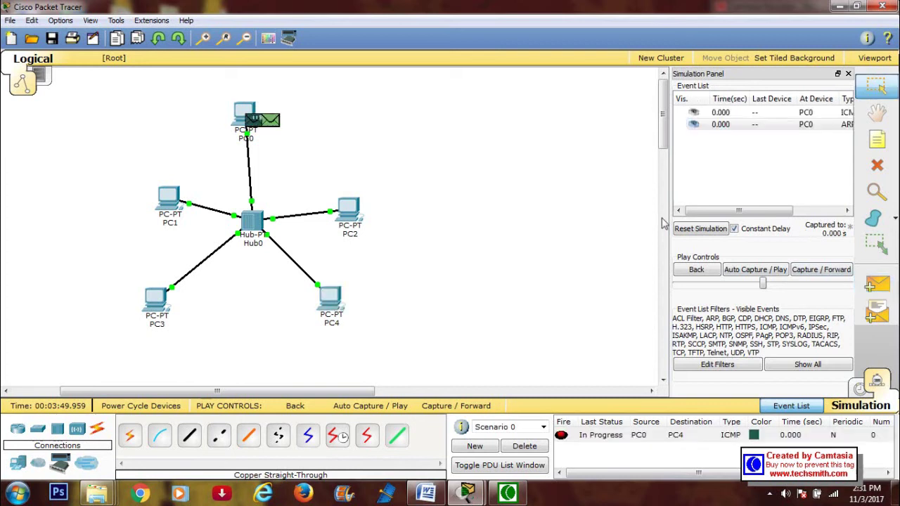
Advance the simulation through the ARP broadcast and ICMP echo and reply until PC0 receives PC4's reply
left_click(813, 274)
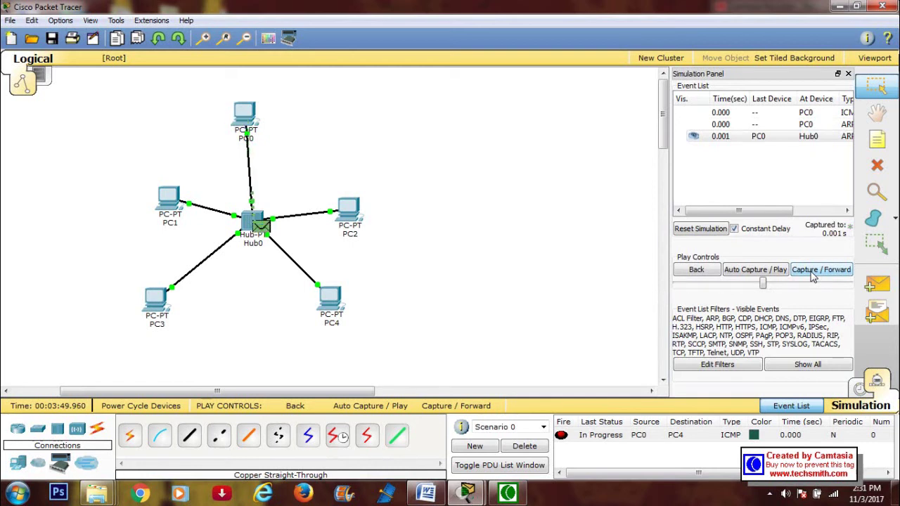
left_click(814, 274)
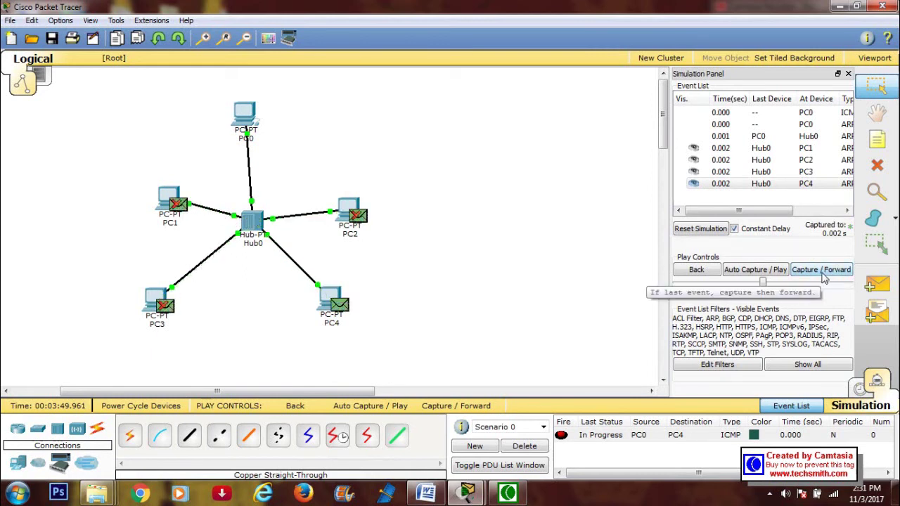
left_click(824, 274)
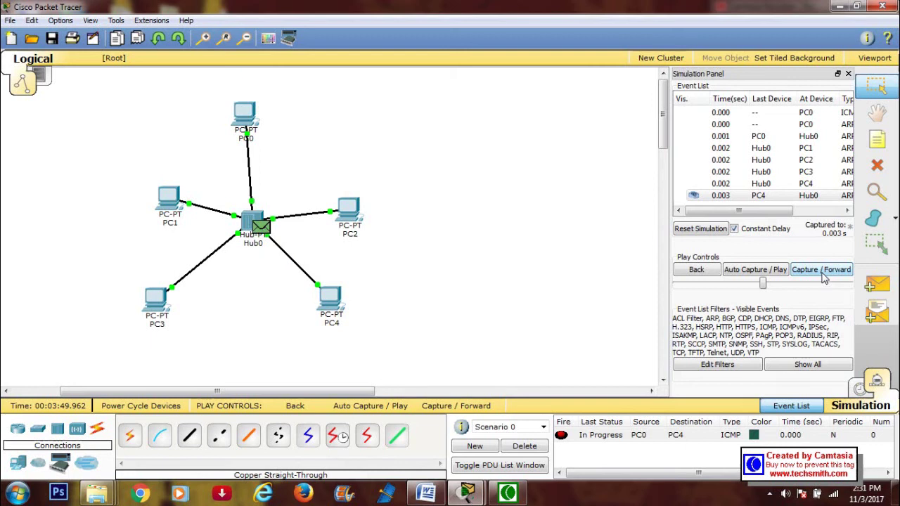
left_click(824, 273)
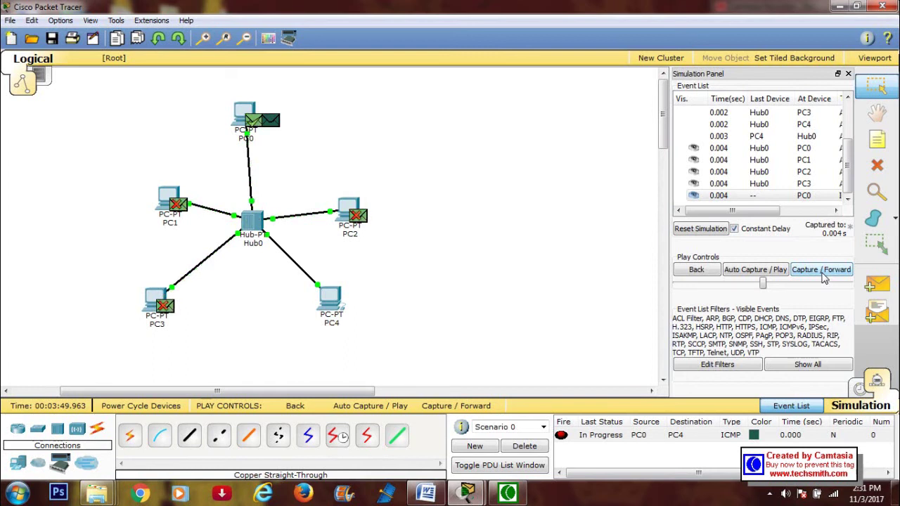
left_click(824, 276)
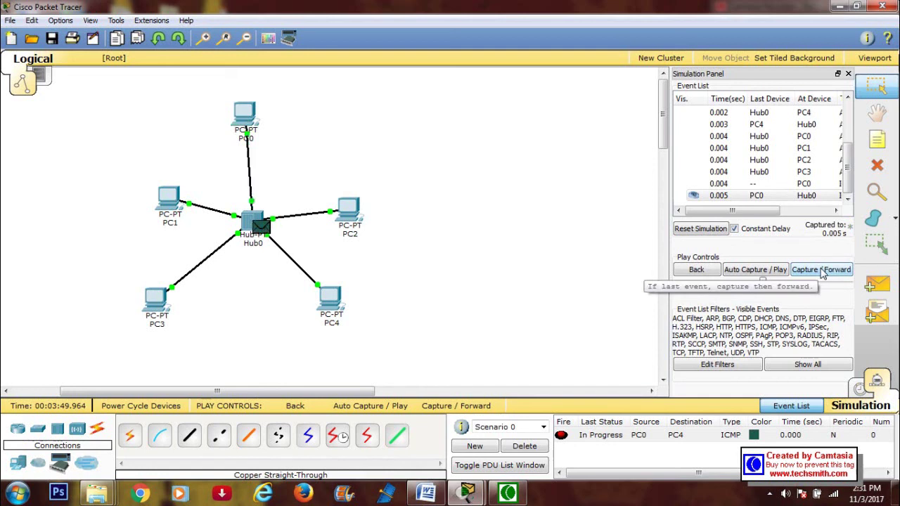
left_click(822, 274)
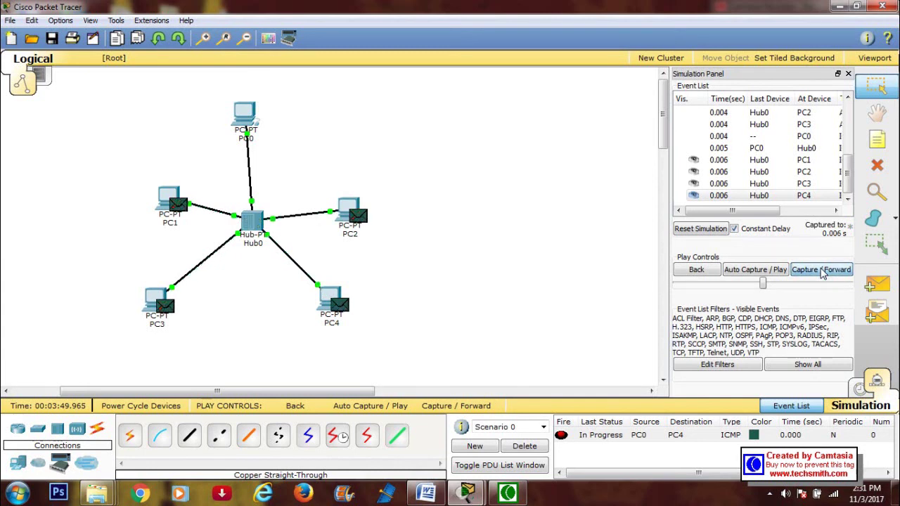
left_click(822, 274)
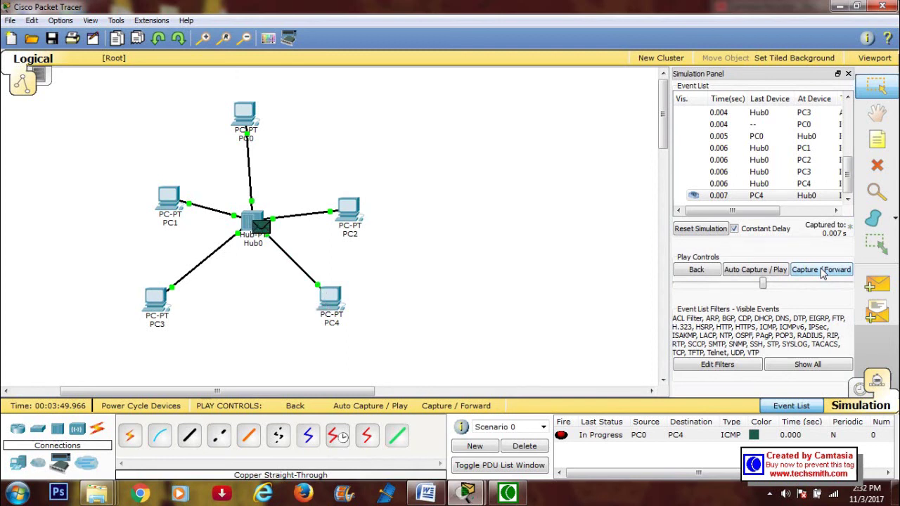
left_click(823, 273)
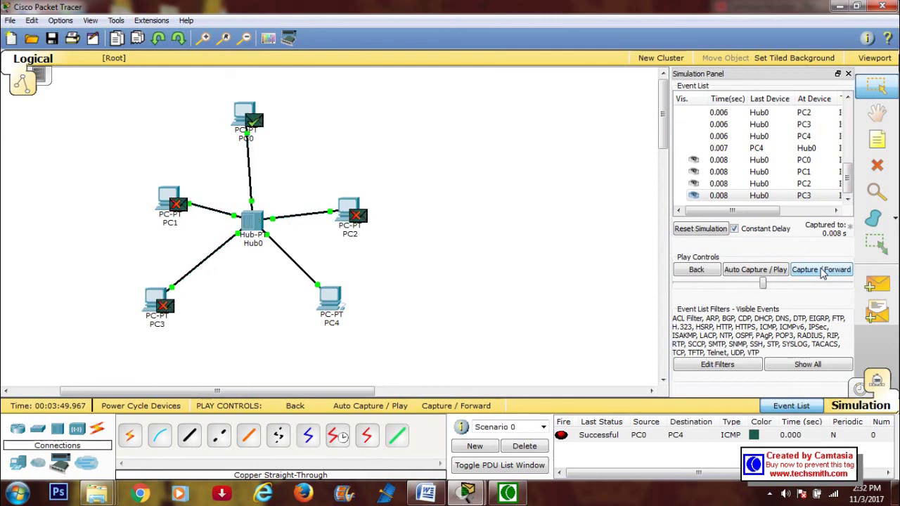
Advance the capture to 80.823 s, select the PC0→PC4 ping entry, and reposition PC0
left_click(822, 273)
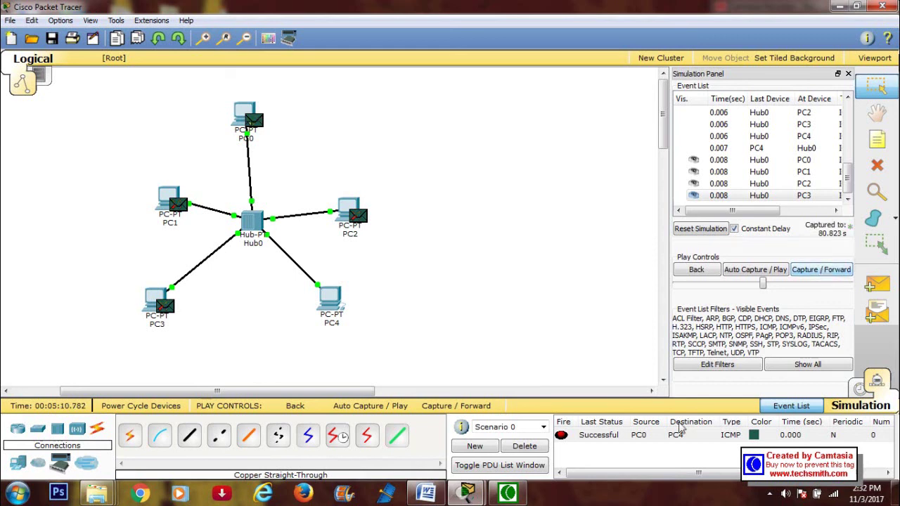
left_click(668, 437)
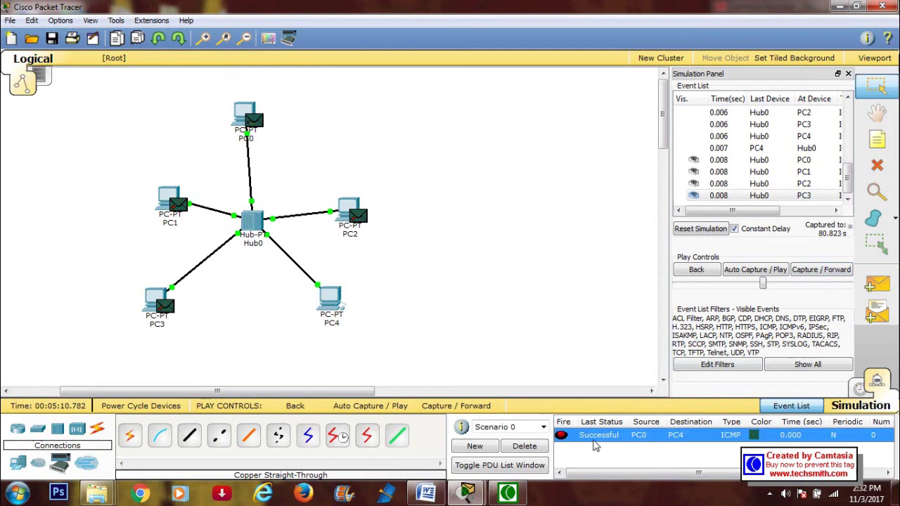
left_click_drag(267, 114, 264, 138)
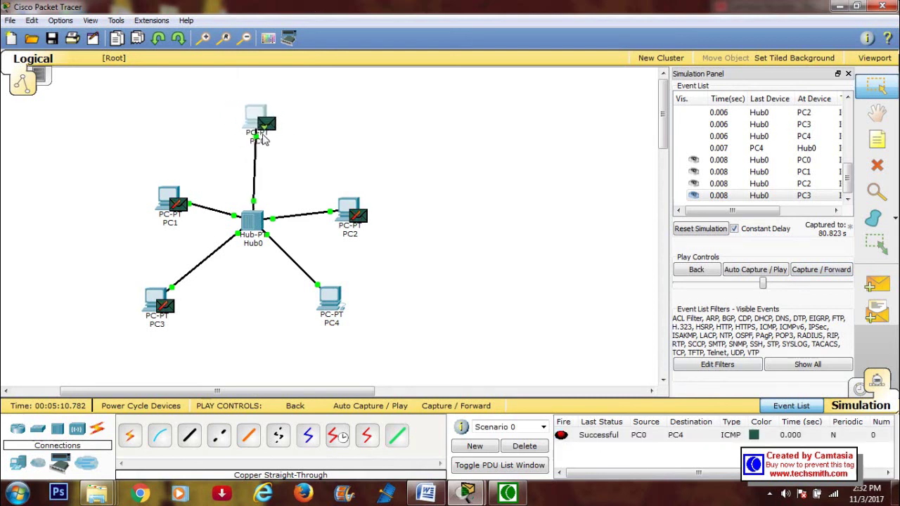